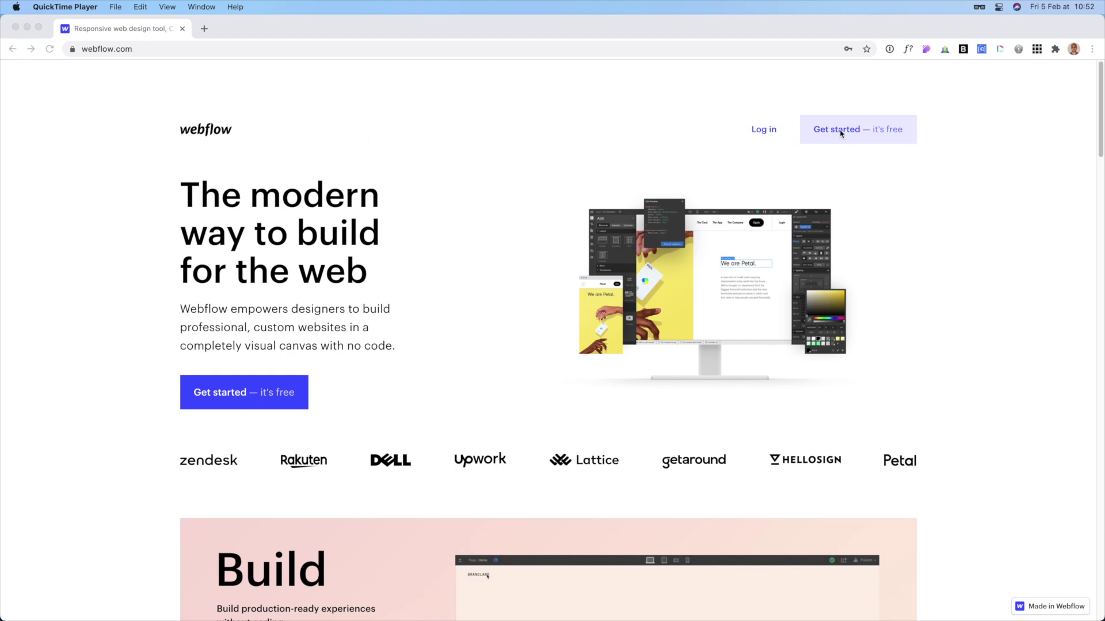
- Start creating a free Webflow account using the Continue with email option
left_click(857, 133)
left_click(857, 132)
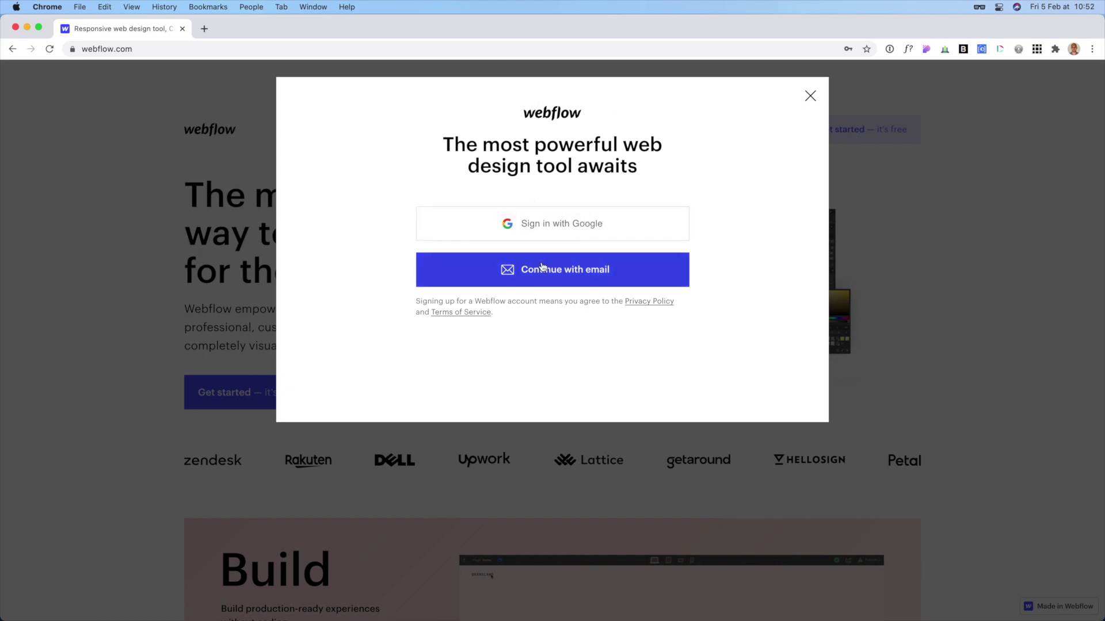
left_click(542, 268)
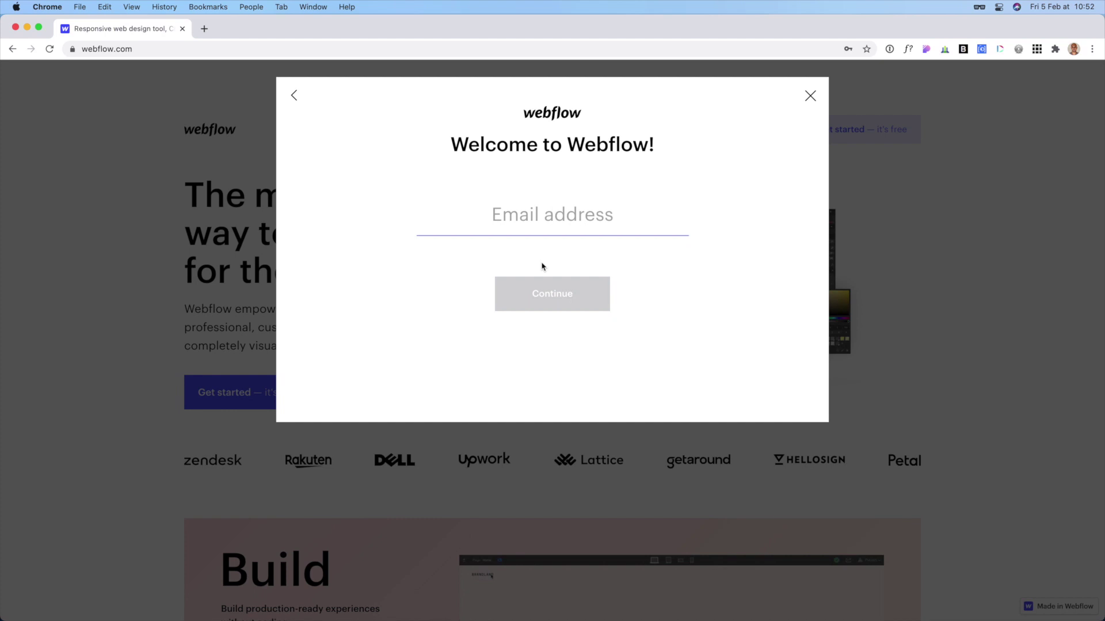
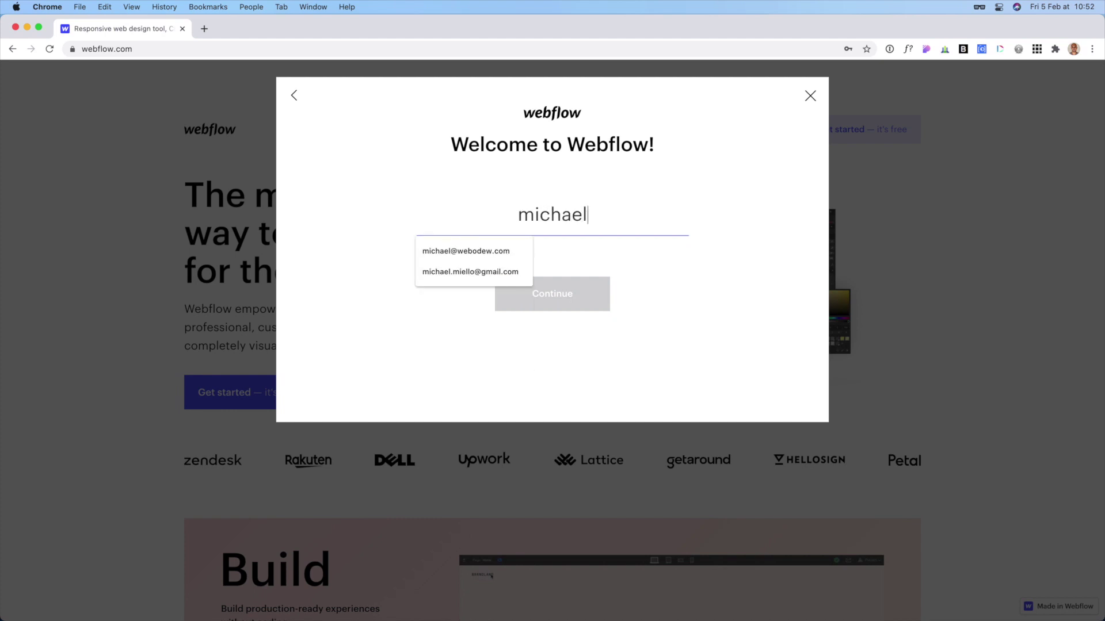
- Enter the account email address and the new password to create the account
left_click(574, 297)
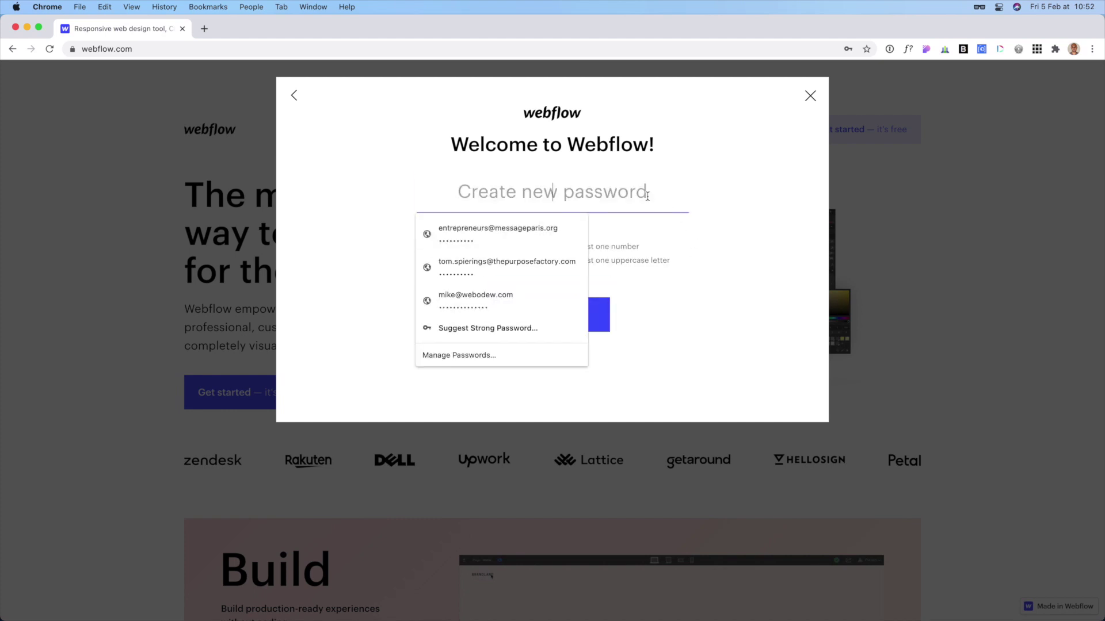
key("super+v")
key("Return")
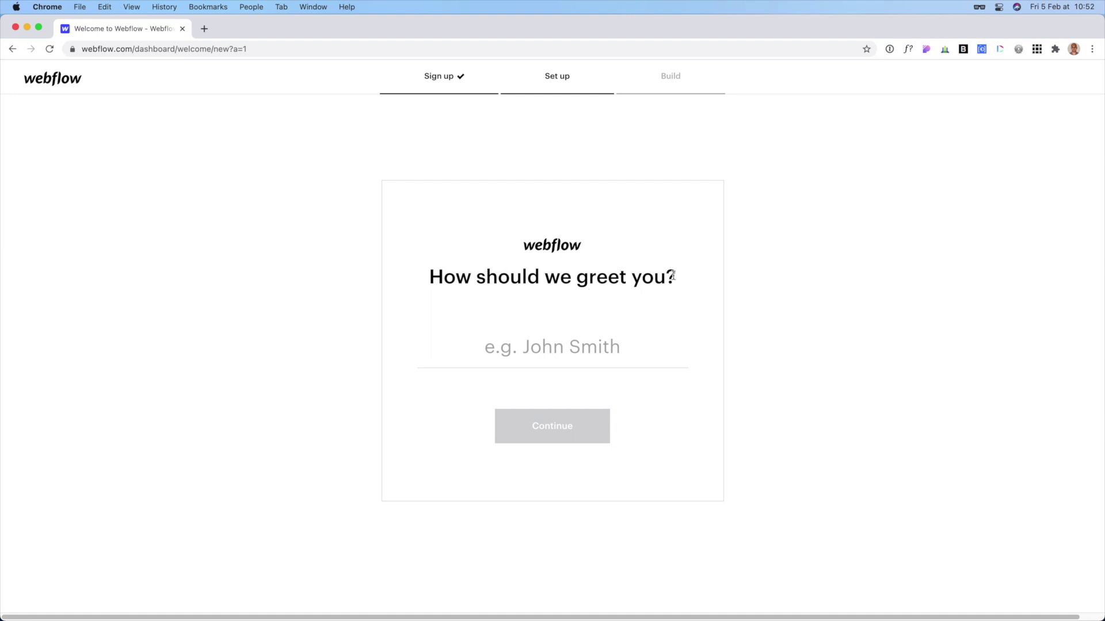
- Enter the name to be greeted by and begin the onboarding questions
left_click(545, 342)
type("Mike")
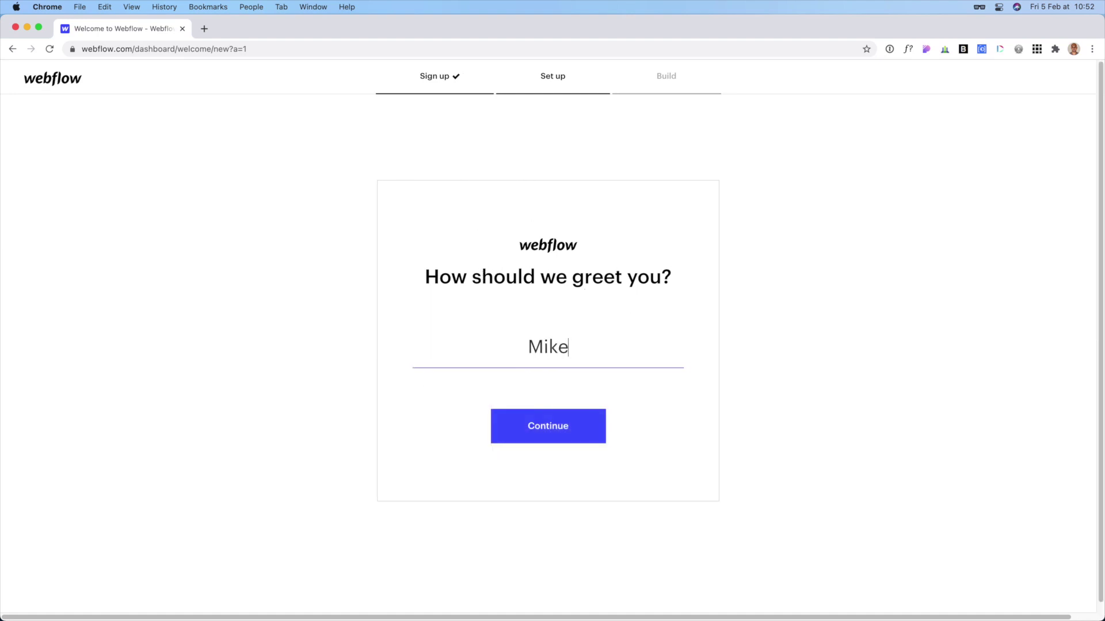
left_click(564, 434)
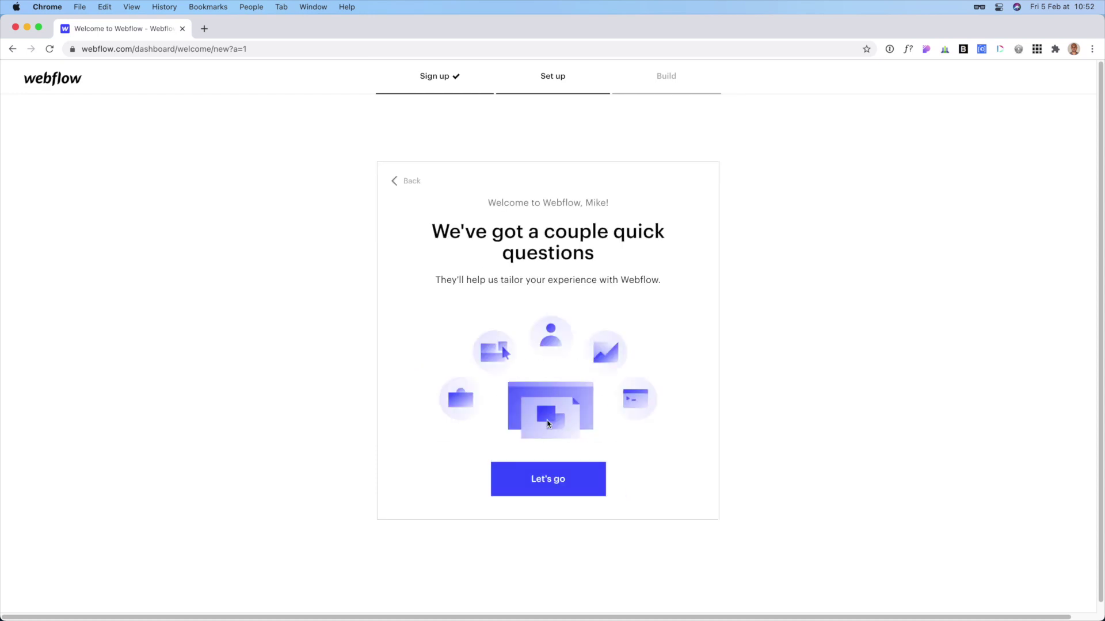
left_click(540, 483)
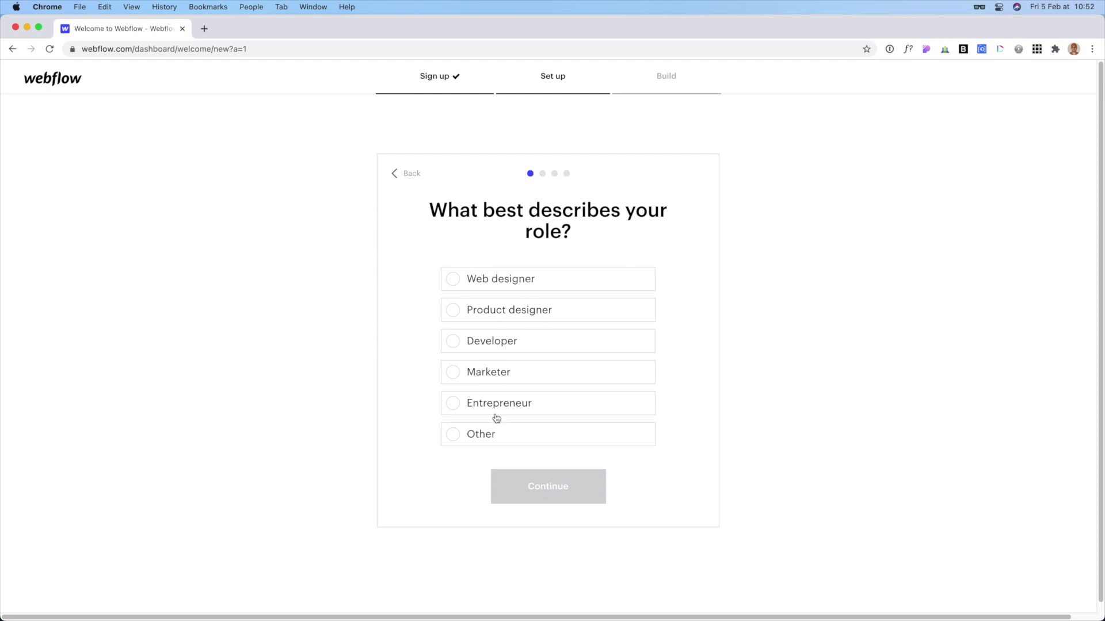
- Answer onboarding with role Other, for Myself, Never built, and build Other, then finish
left_click(476, 435)
left_click(539, 486)
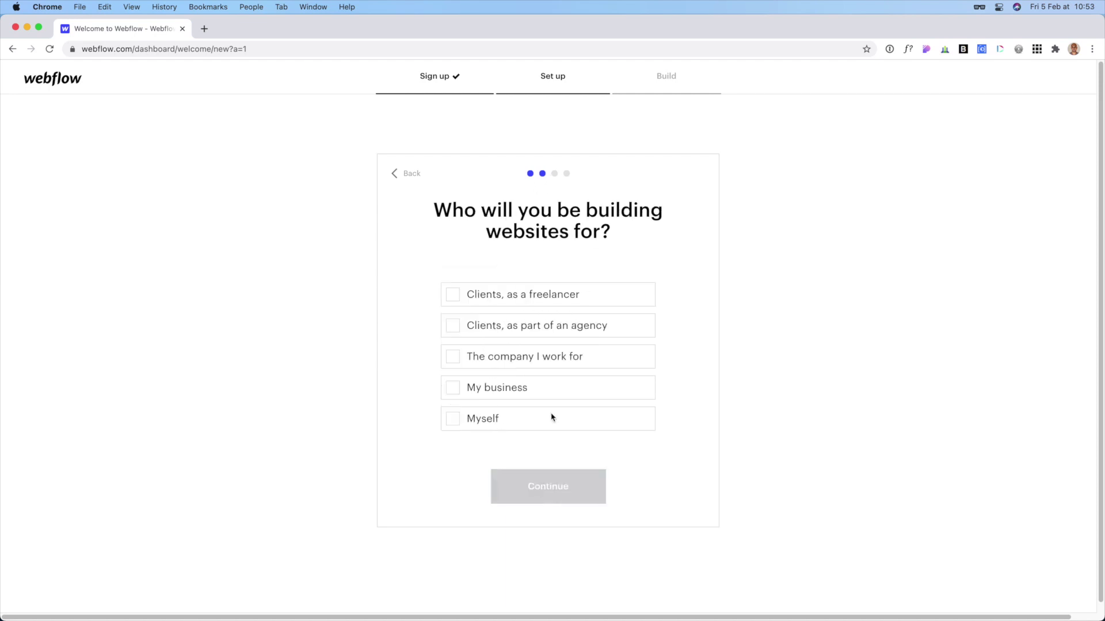
left_click(477, 425)
left_click(528, 492)
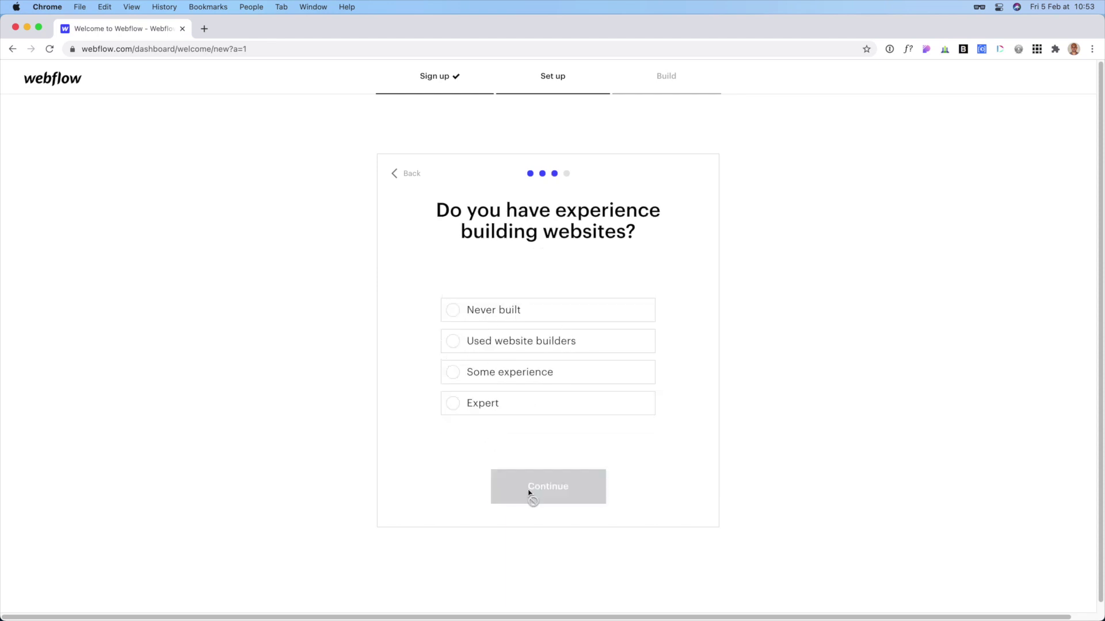
left_click(491, 316)
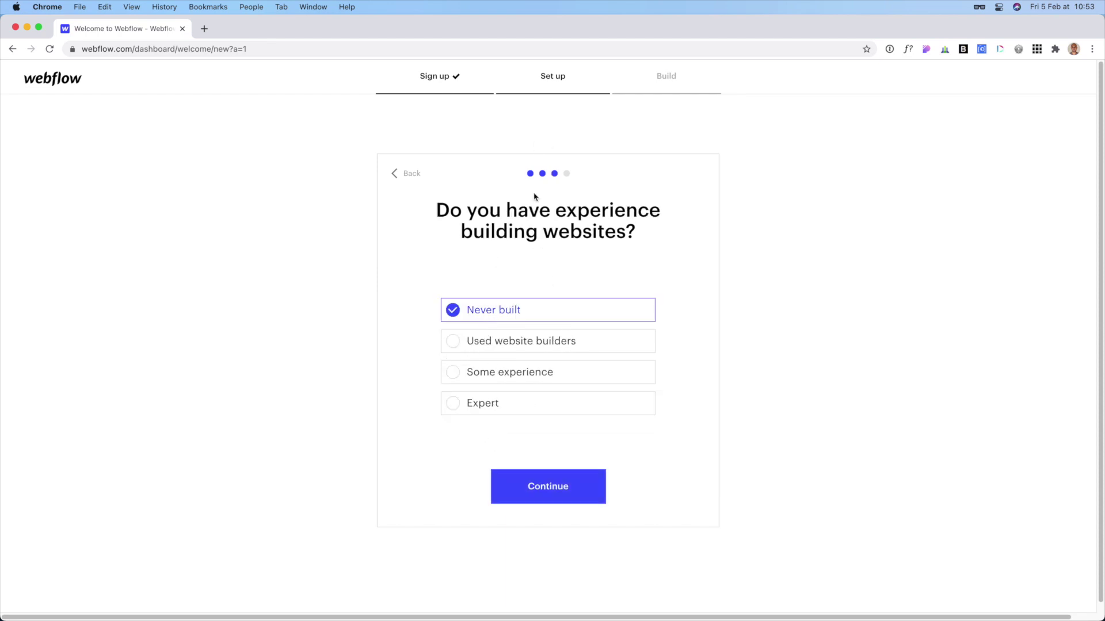
left_click(543, 486)
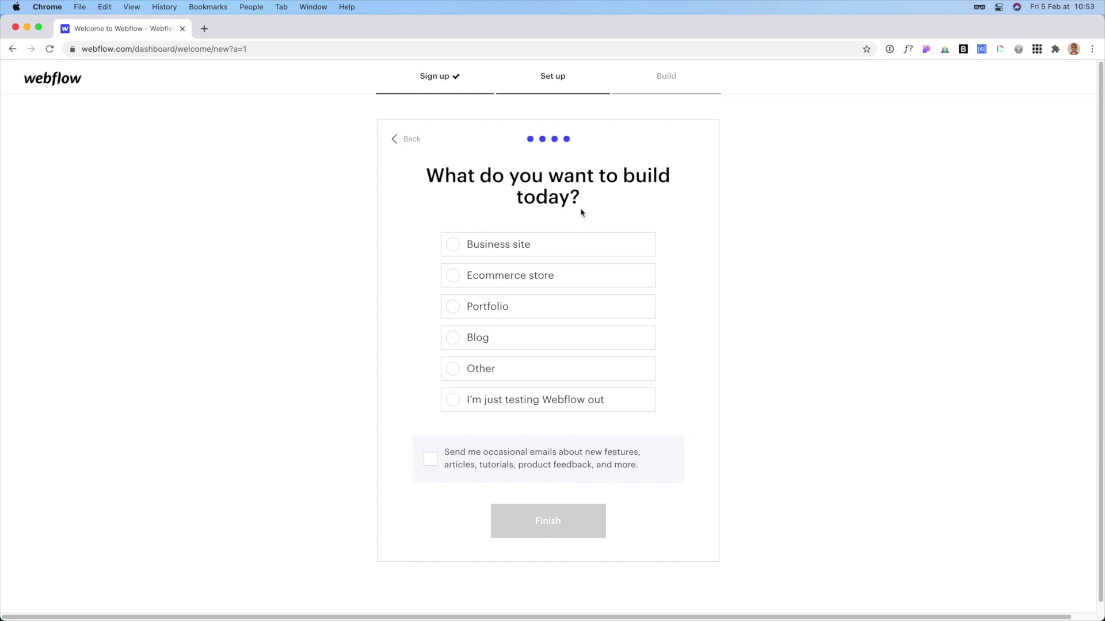
left_click(483, 377)
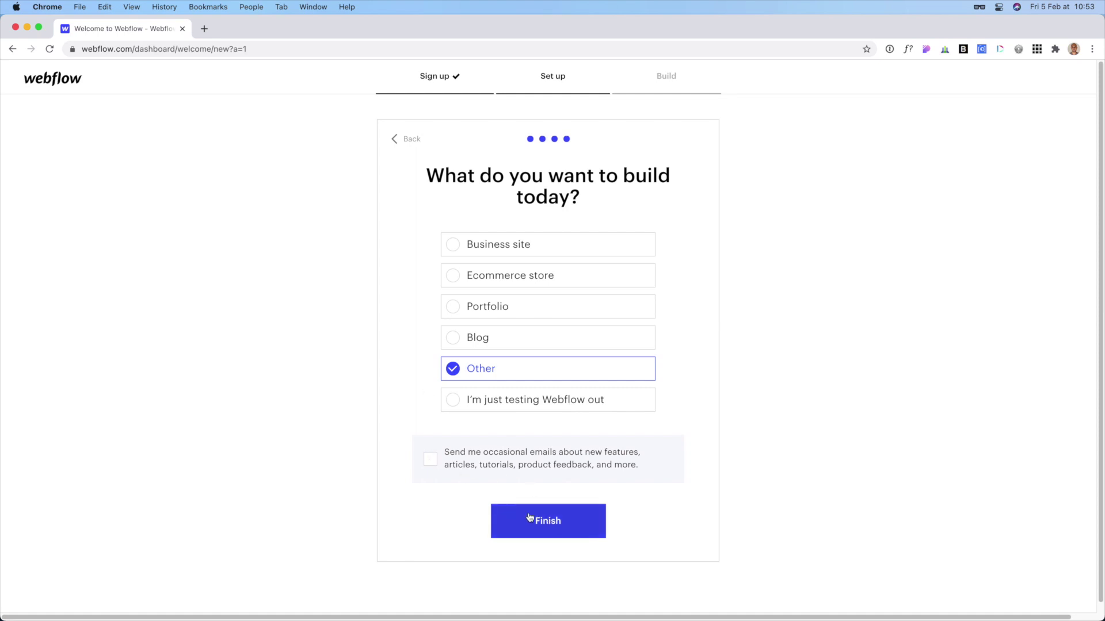
left_click(537, 533)
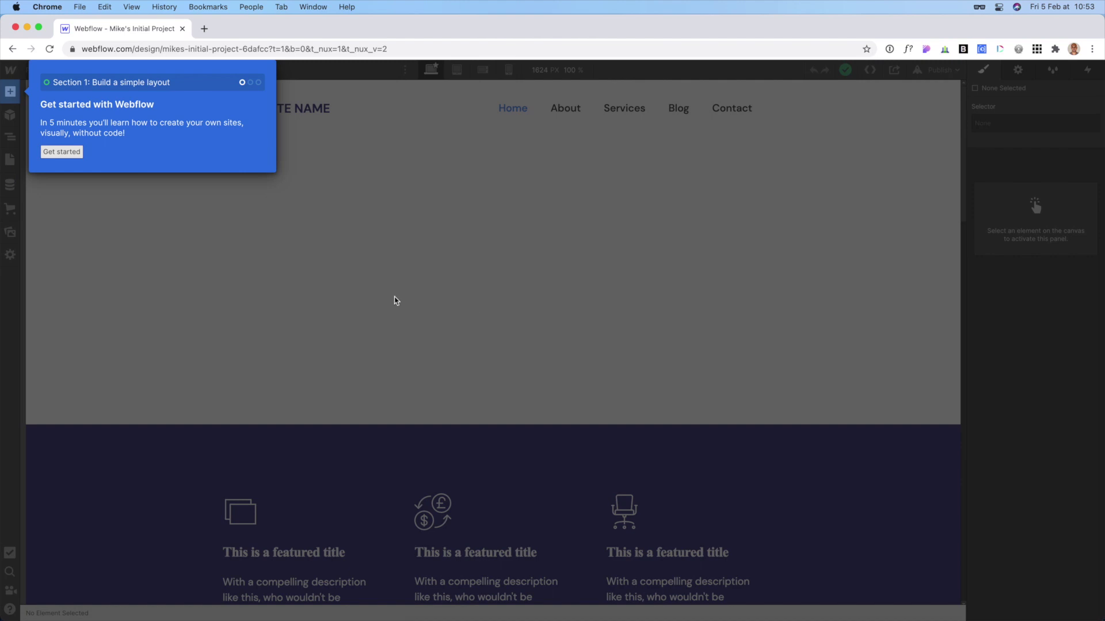
- Begin the Designer's guided tour and select the project path in the address bar
left_click(61, 152)
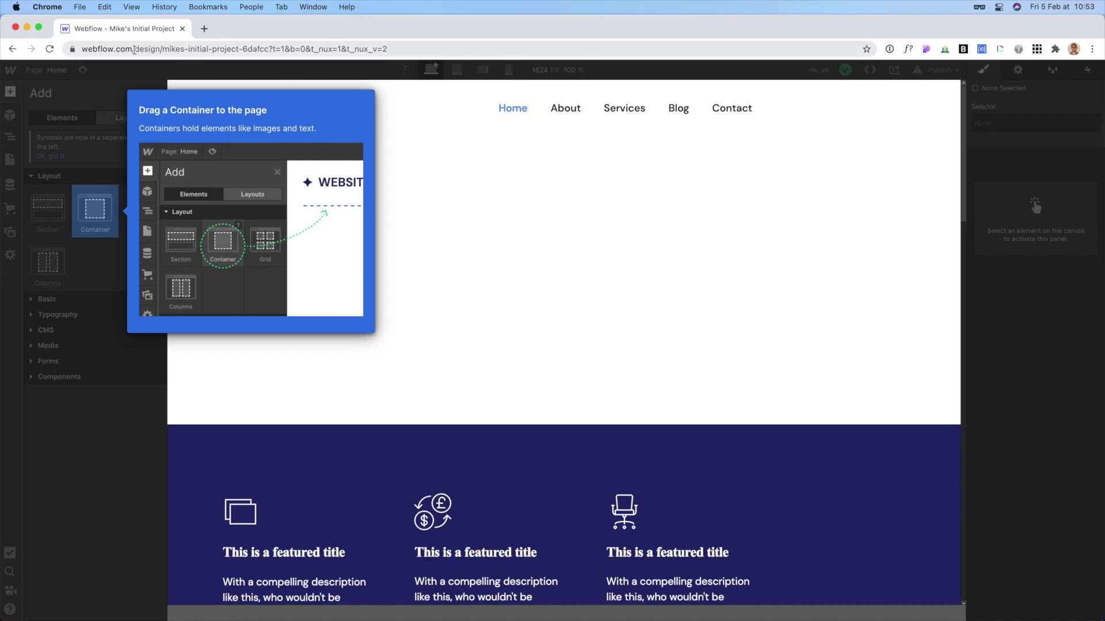
left_click_drag(134, 50, 320, 76)
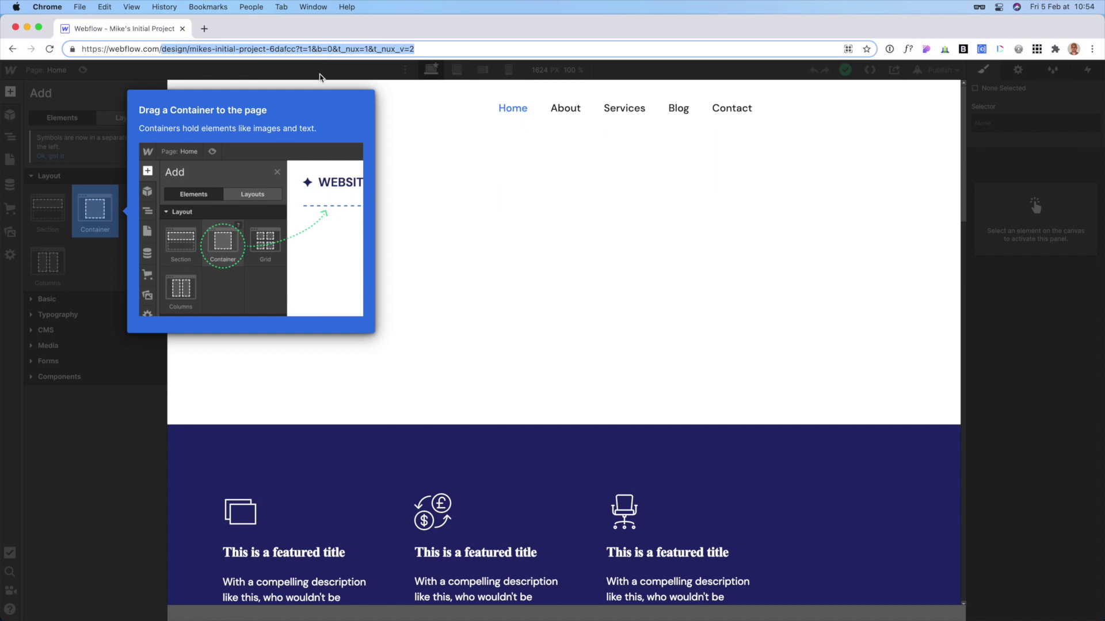
- Load webflow.com without the project path and close the Resume Tutorial prompt
key("BackSpace")
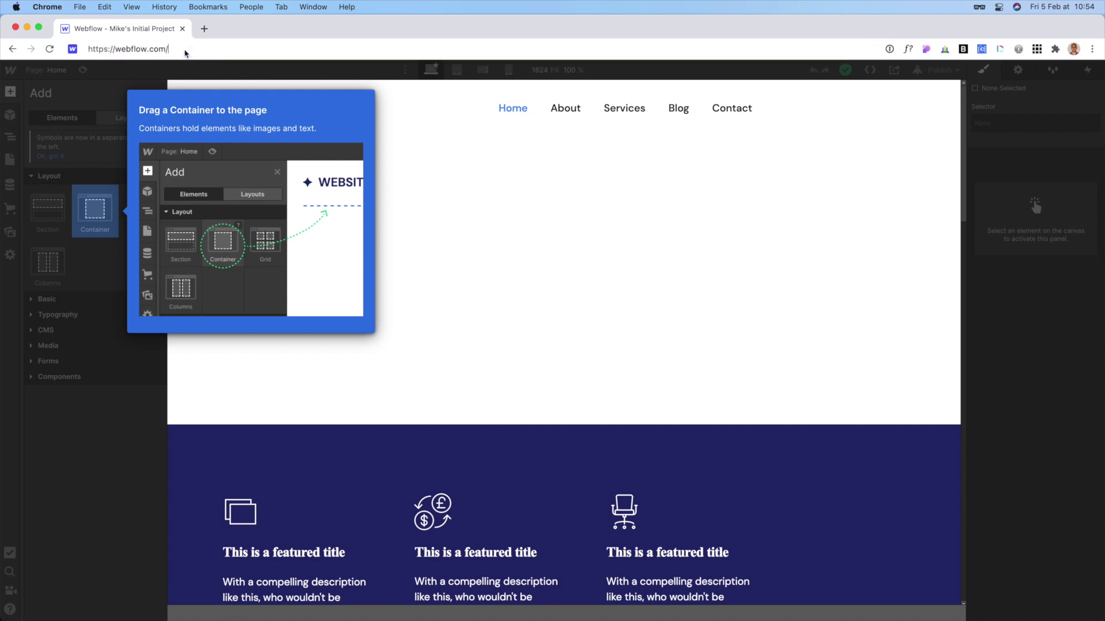
key("Return")
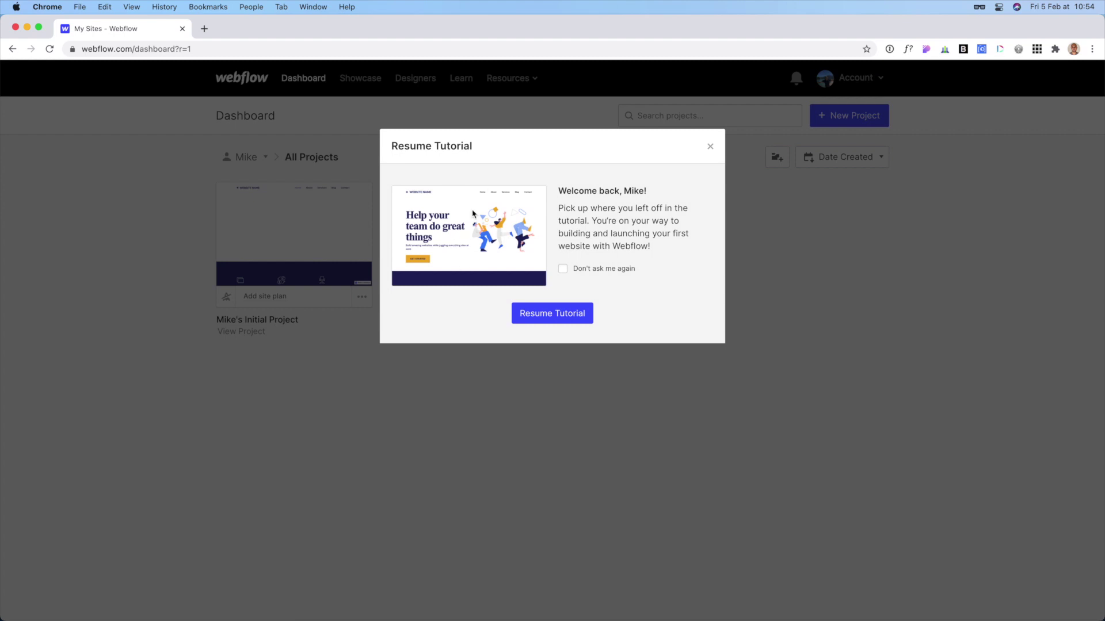
left_click(710, 149)
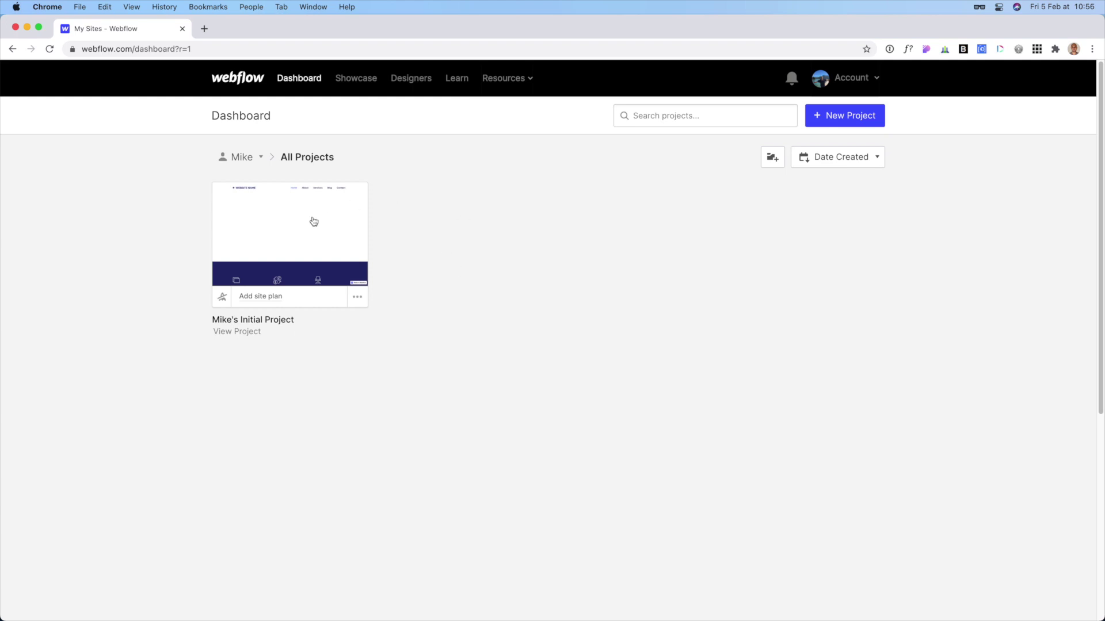
- Open the starter project's Settings from its card menu and go to the Hosting tab
mouse_move(233, 257)
scroll(233, 261, "down", 1)
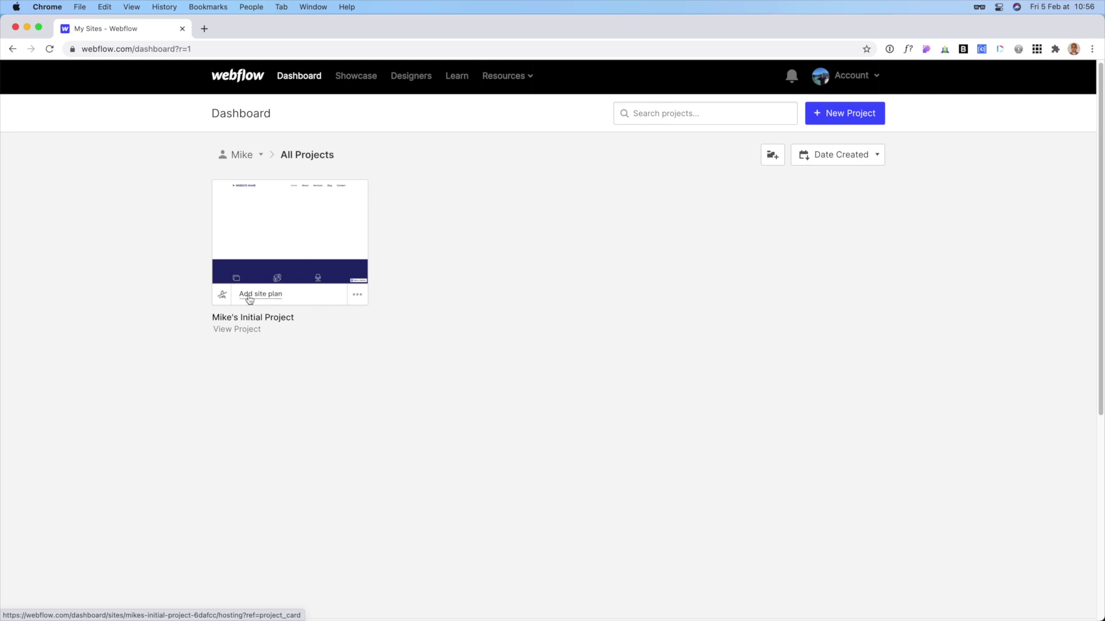
left_click(357, 298)
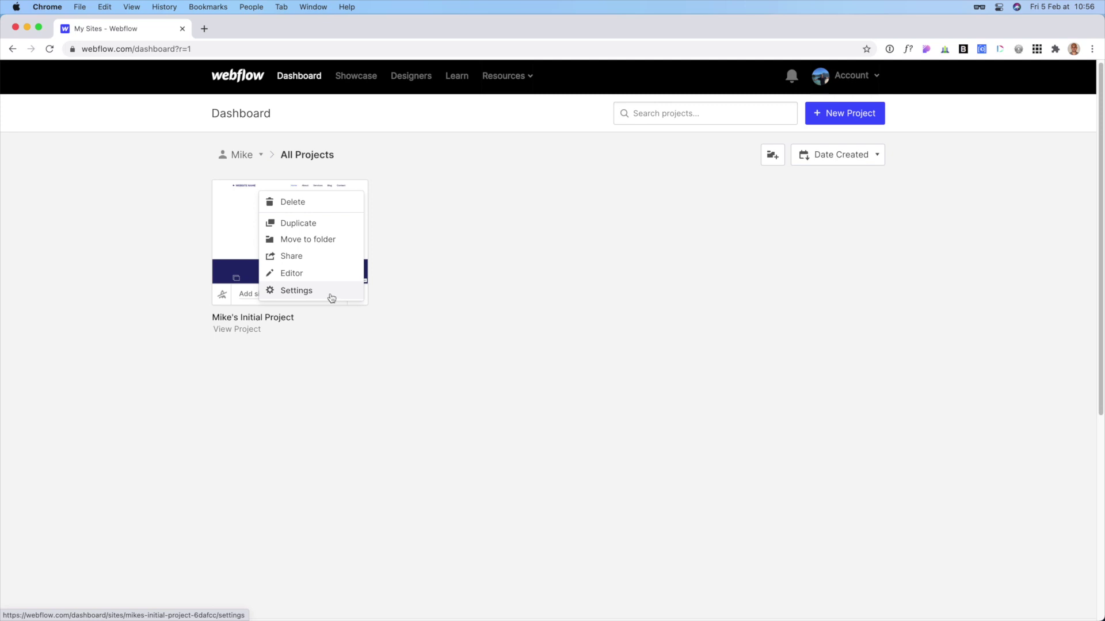
left_click(331, 297)
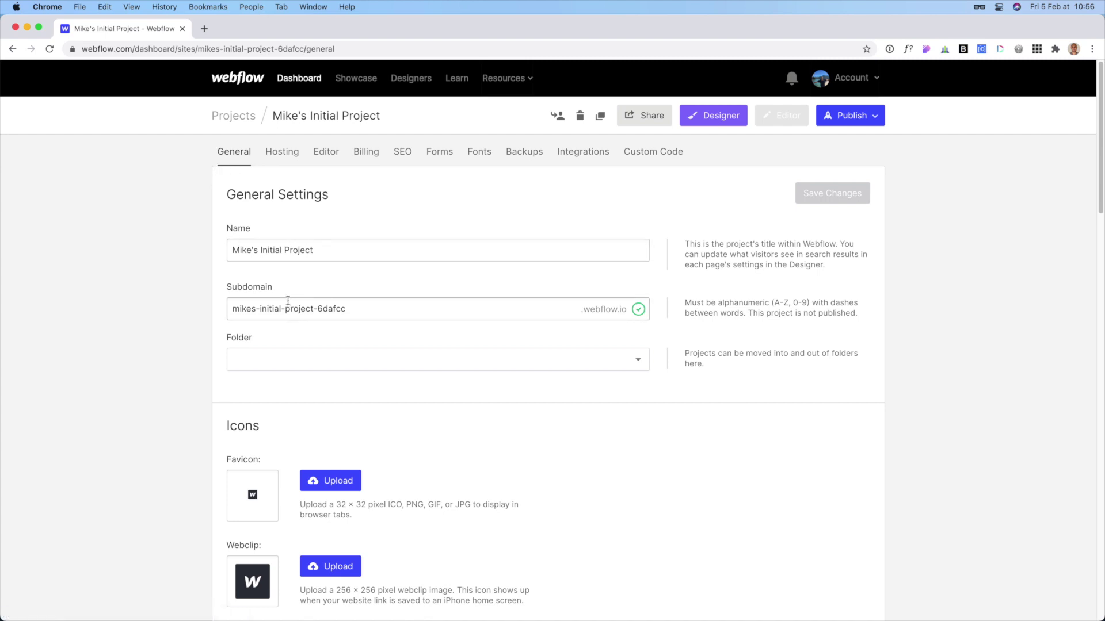
left_click(283, 153)
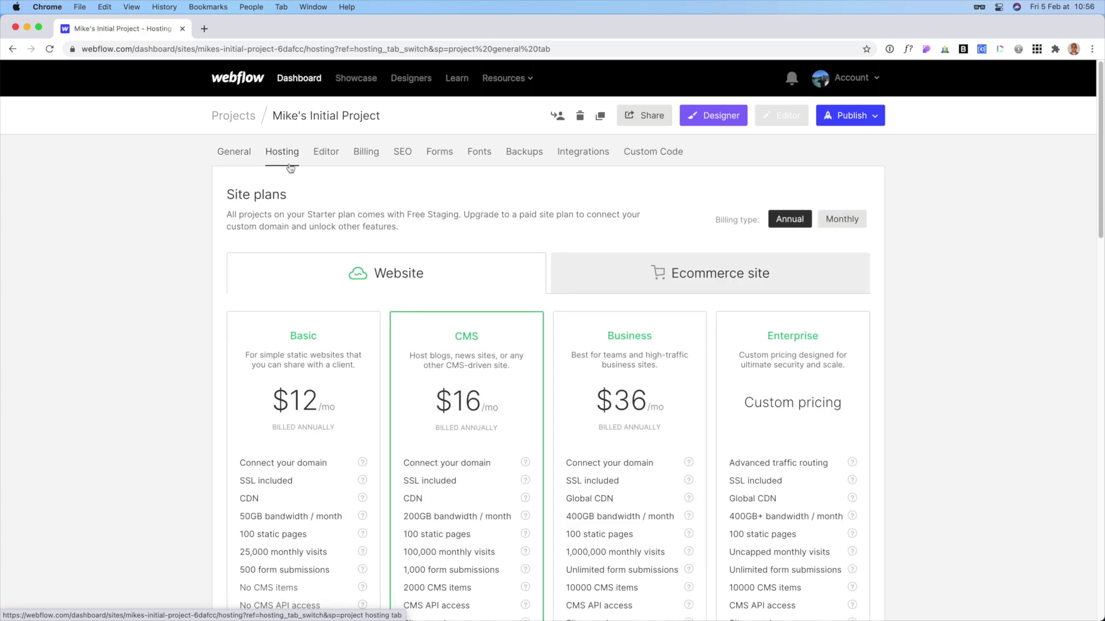
- Scroll down to the annual site plans and add the CMS plan at $16/mo
scroll(409, 205, "down", 1)
scroll(409, 205, "down", 1)
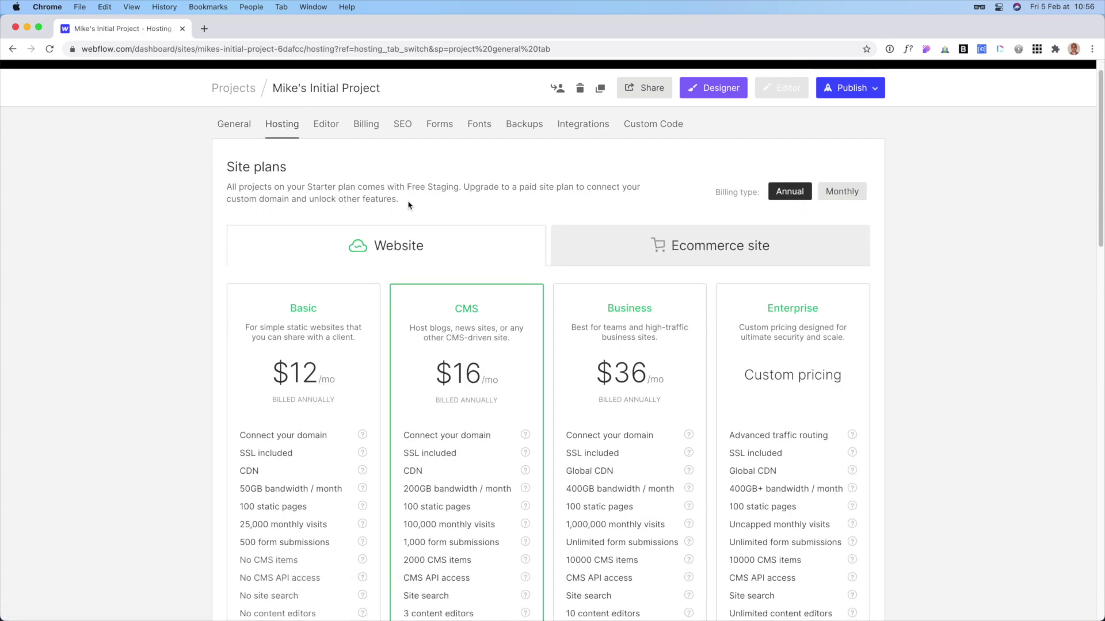
scroll(455, 171, "down", 2)
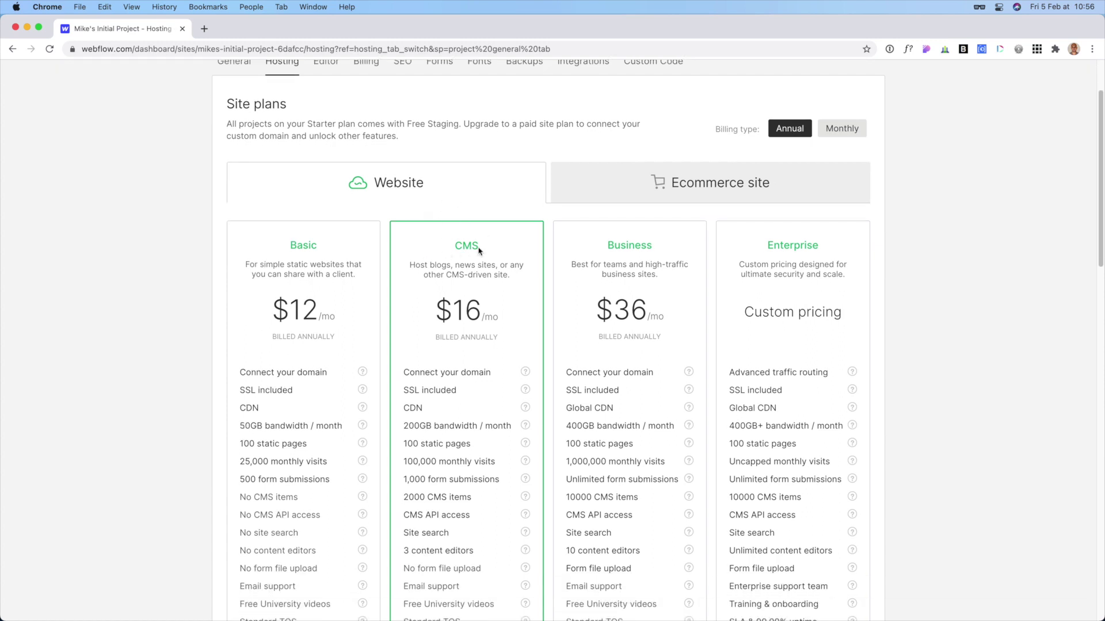
scroll(448, 267, "down", 1)
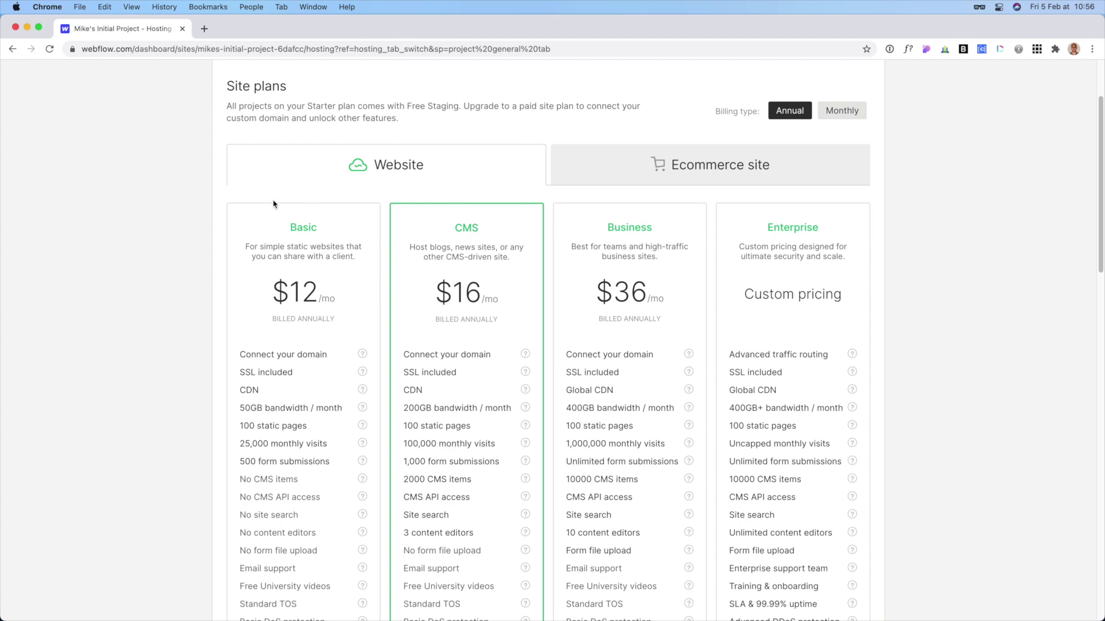
scroll(466, 276, "down", 1)
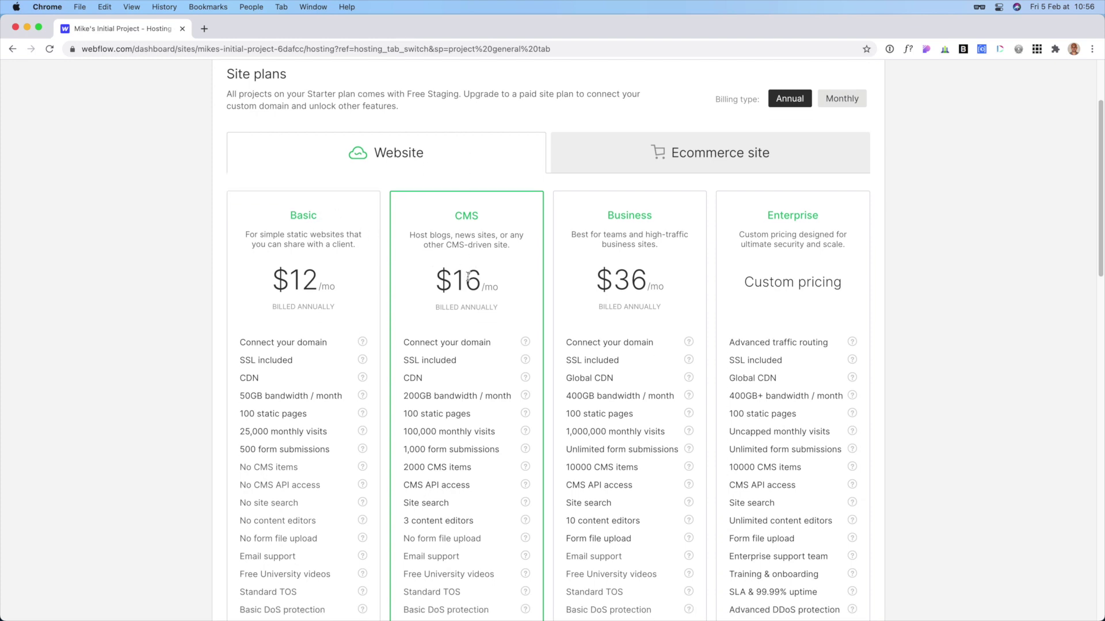
scroll(462, 239, "down", 5)
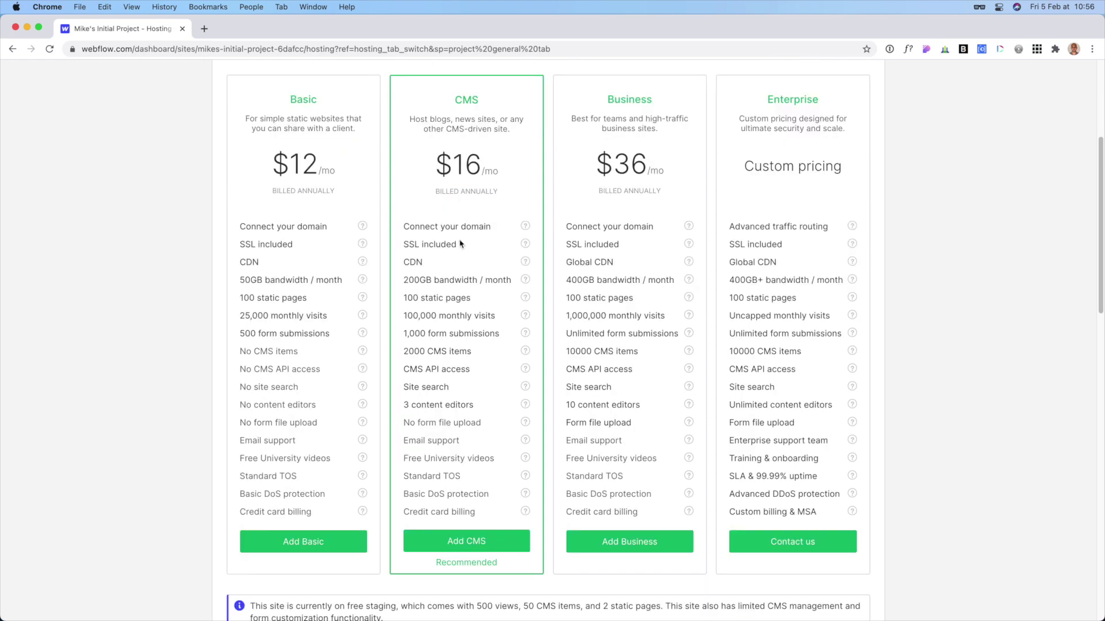
left_click(475, 546)
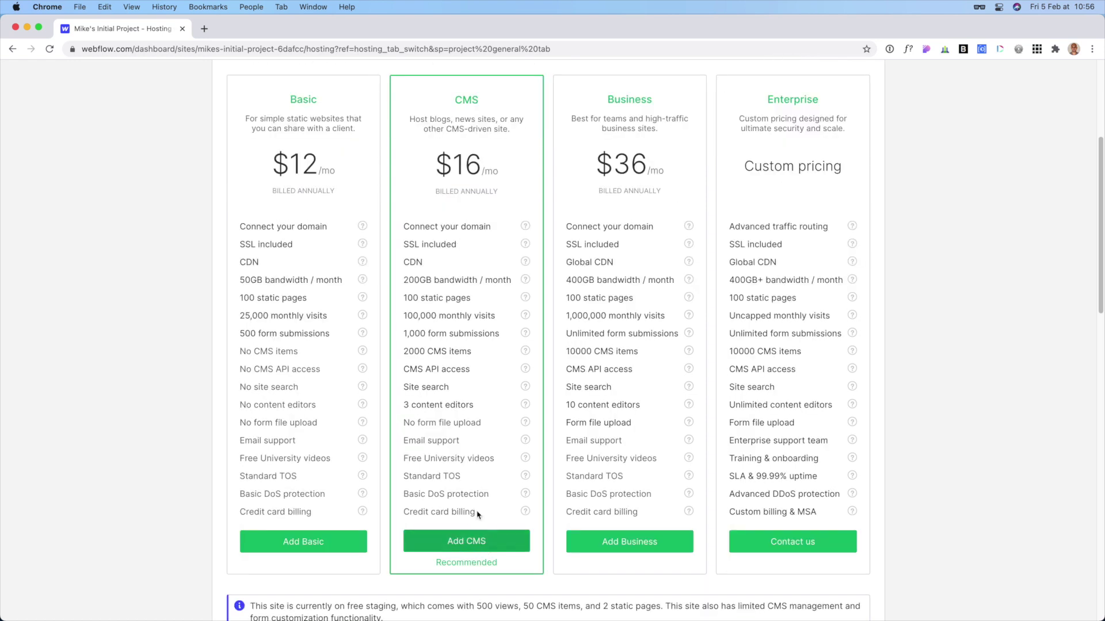